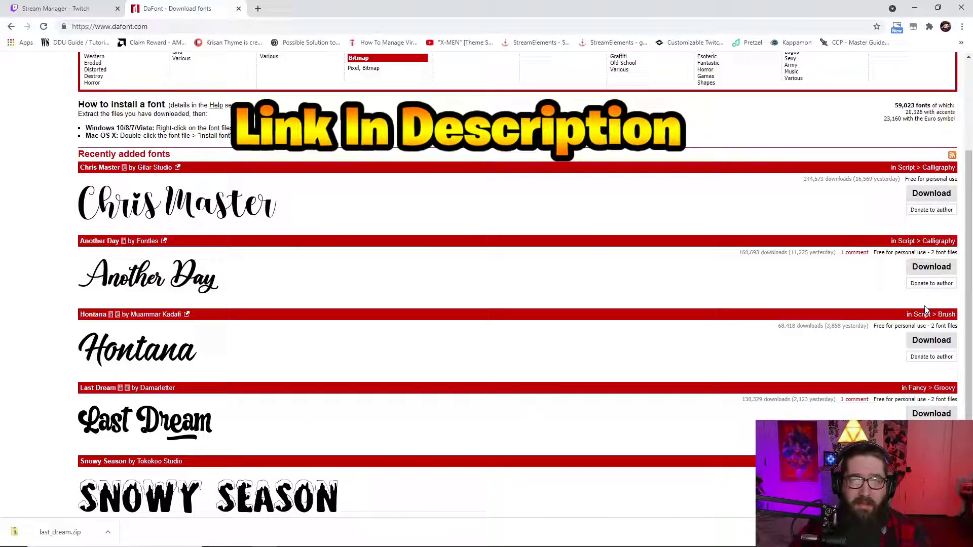
# Open the downloaded last_dream.zip archive from Chrome's download bar
pyautogui.moveTo(971, 224)
pyautogui.mouseDown()
pyautogui.moveTo(971, 144)
pyautogui.moveTo(971, 236)
pyautogui.moveTo(971, 223)
pyautogui.mouseUp()
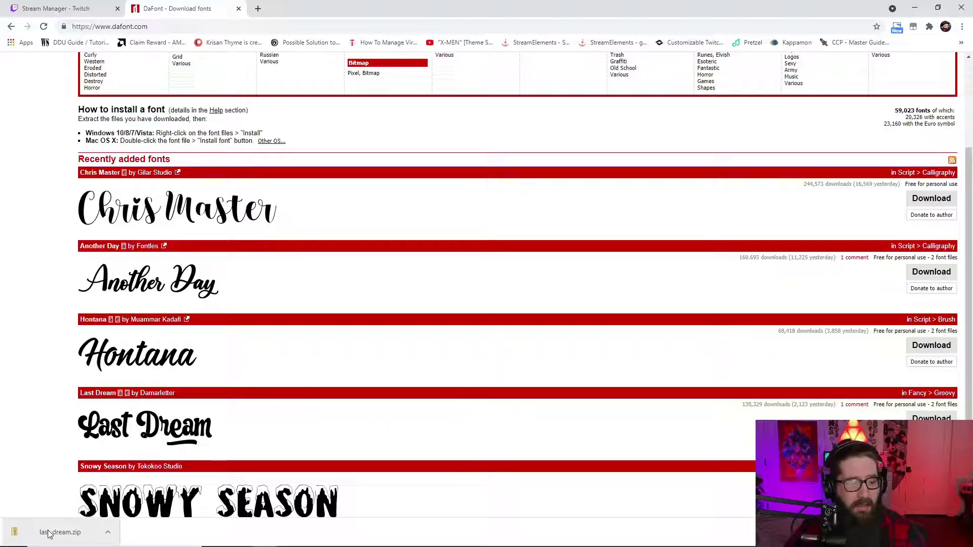
pyautogui.click(84, 537)
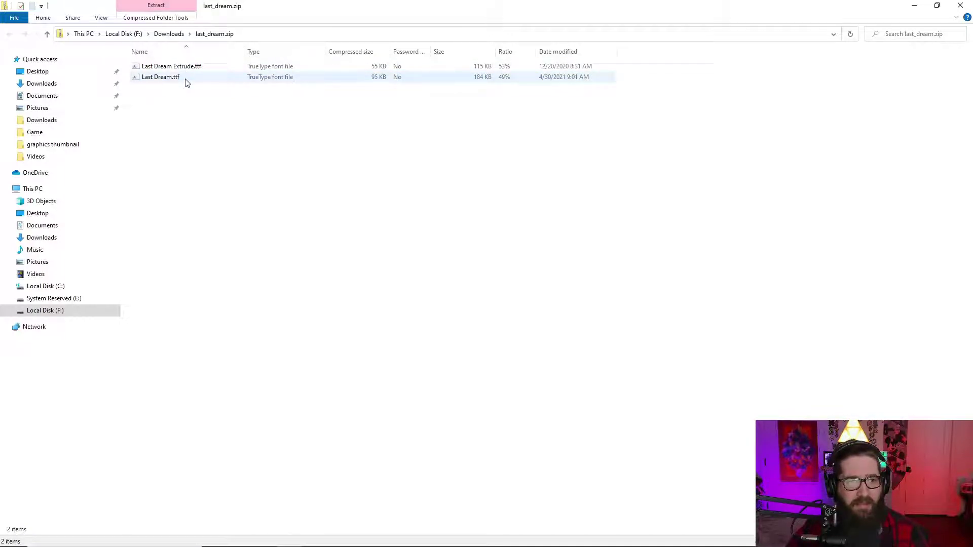
# Install the Last Dream.ttf font from the zip, then close its preview window
pyautogui.doubleClick(185, 79)
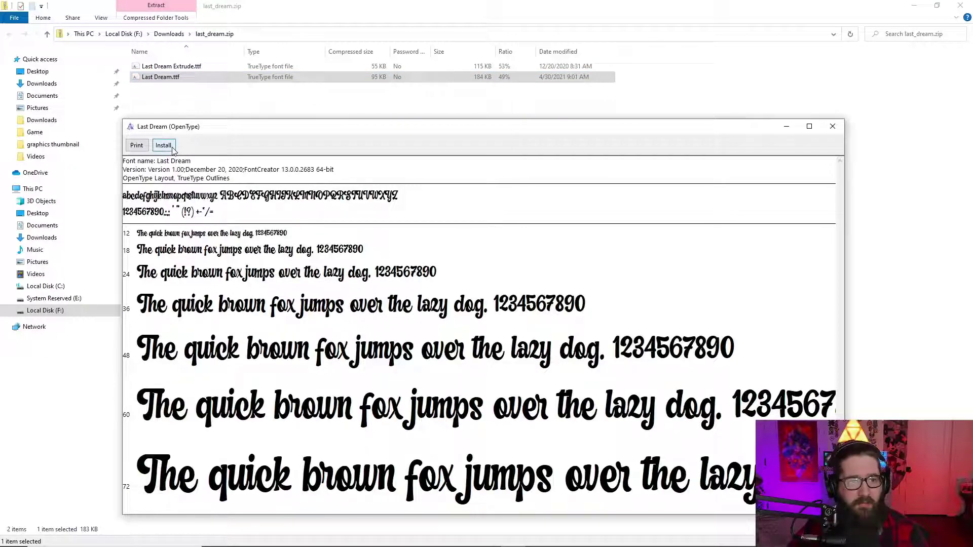
pyautogui.click(163, 145)
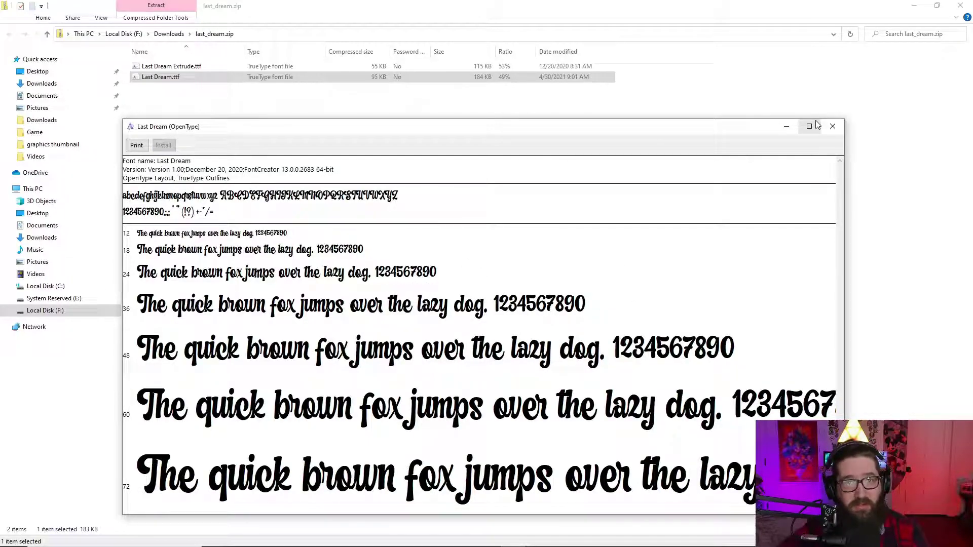
pyautogui.click(833, 126)
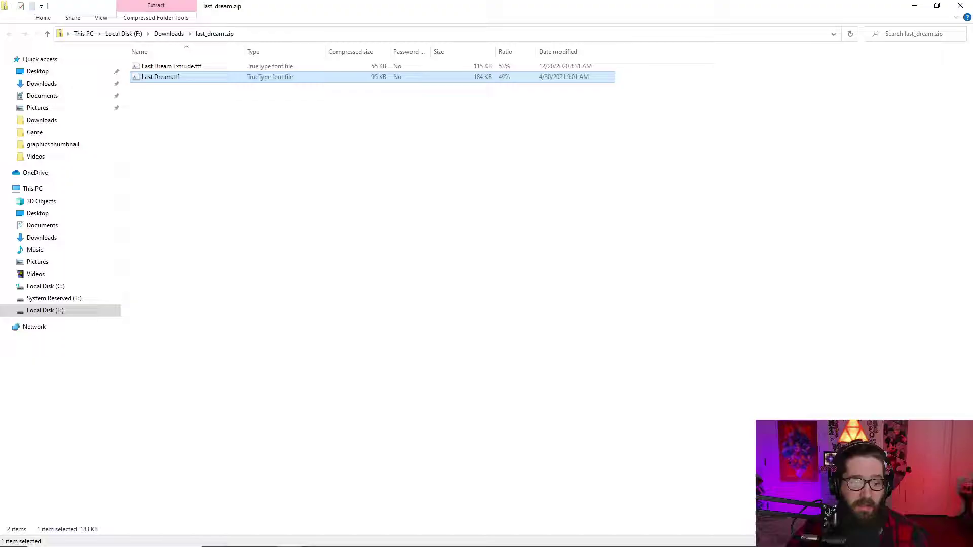
# In a new Chrome tab, go to streamelements.com and open My overlays from the dashboard
pyautogui.click(274, 541)
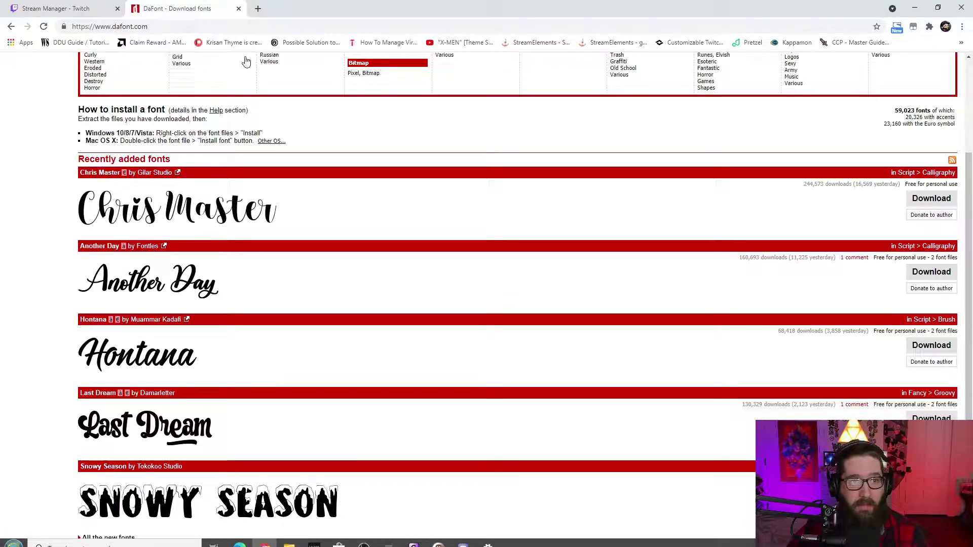
pyautogui.click(255, 9)
pyautogui.write('streamelements')
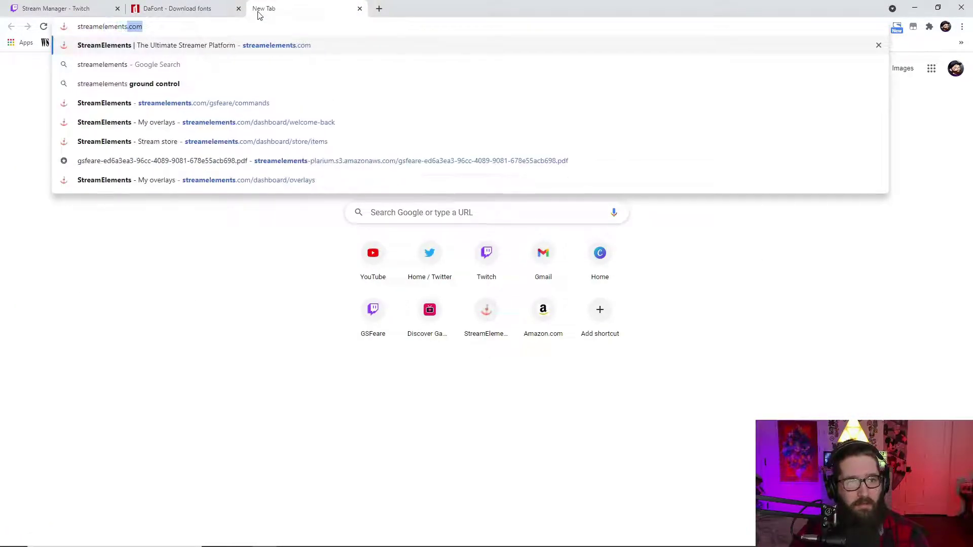
pyautogui.press('Return')
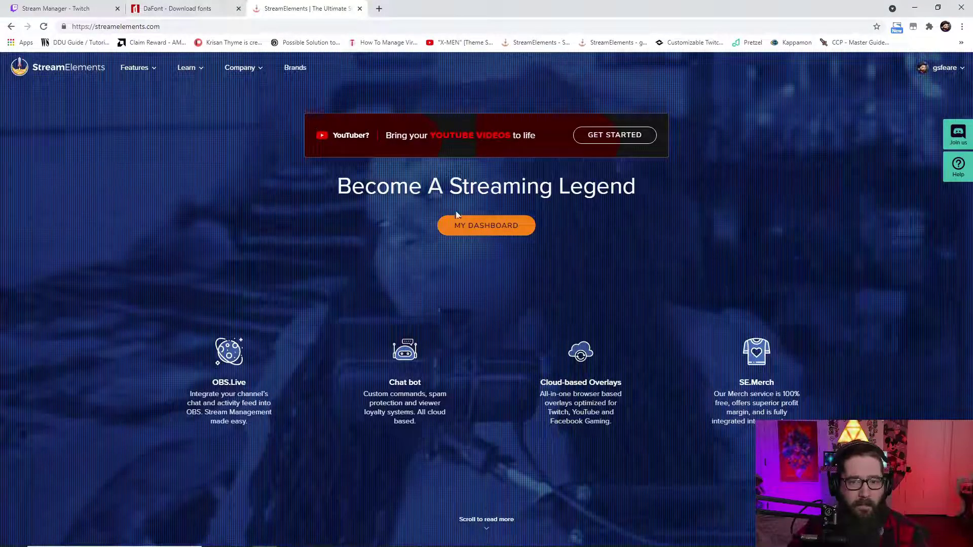
pyautogui.click(479, 229)
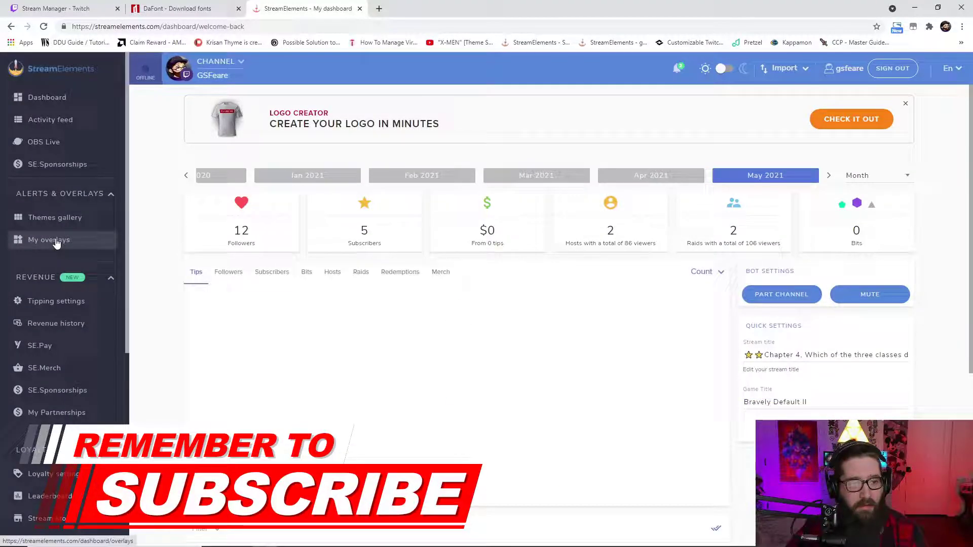
pyautogui.click(56, 240)
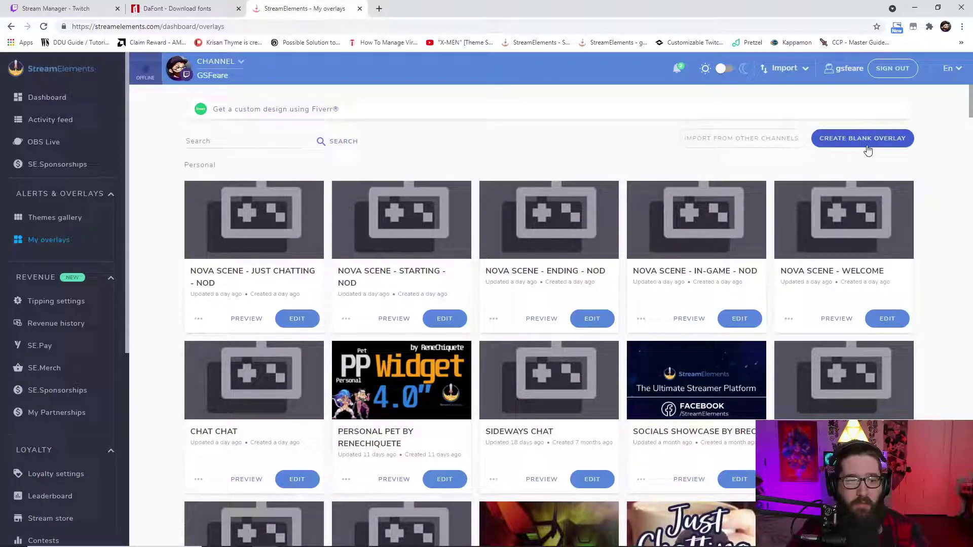
# Edit the CHAT CHAT overlay and select its 'Your stream's chat 1' layer
pyautogui.click(299, 480)
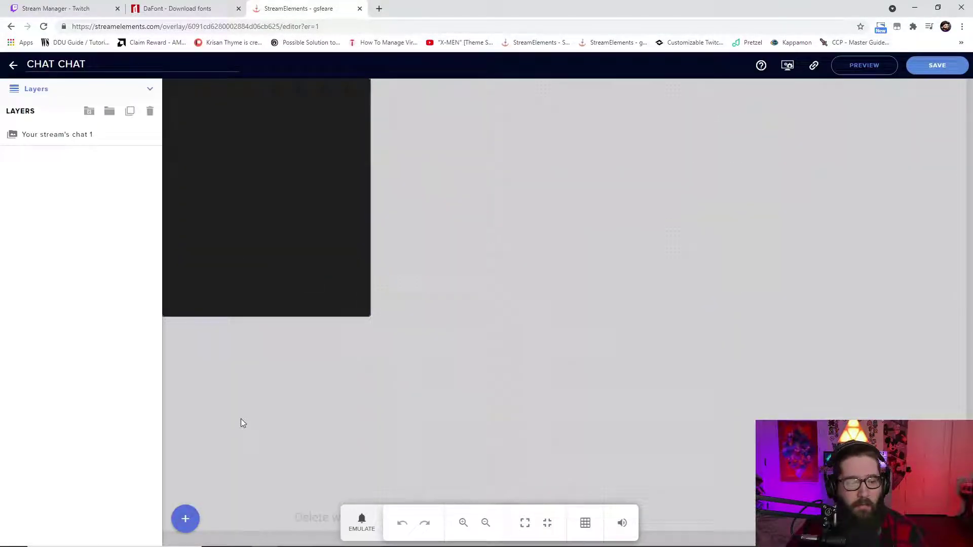
pyautogui.click(186, 520)
pyautogui.moveTo(226, 479)
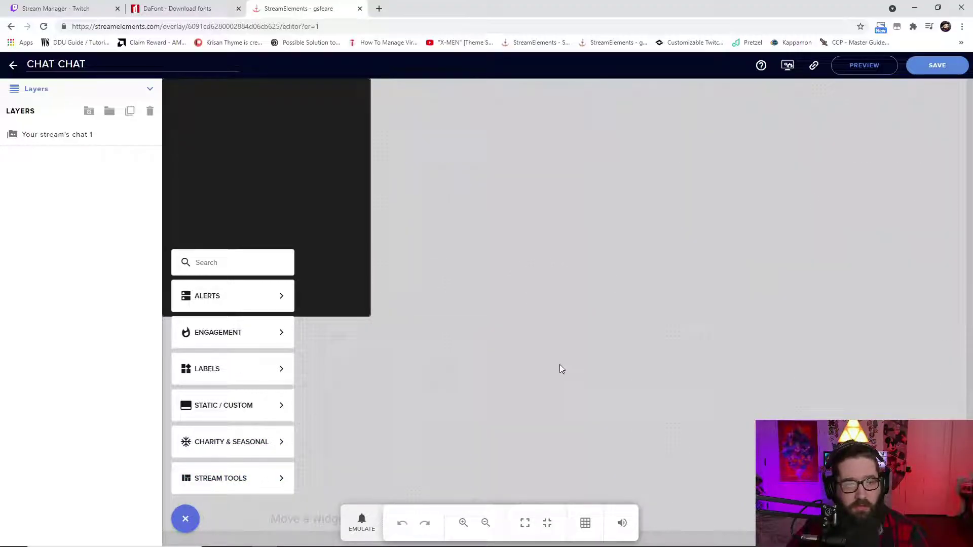
pyautogui.click(655, 328)
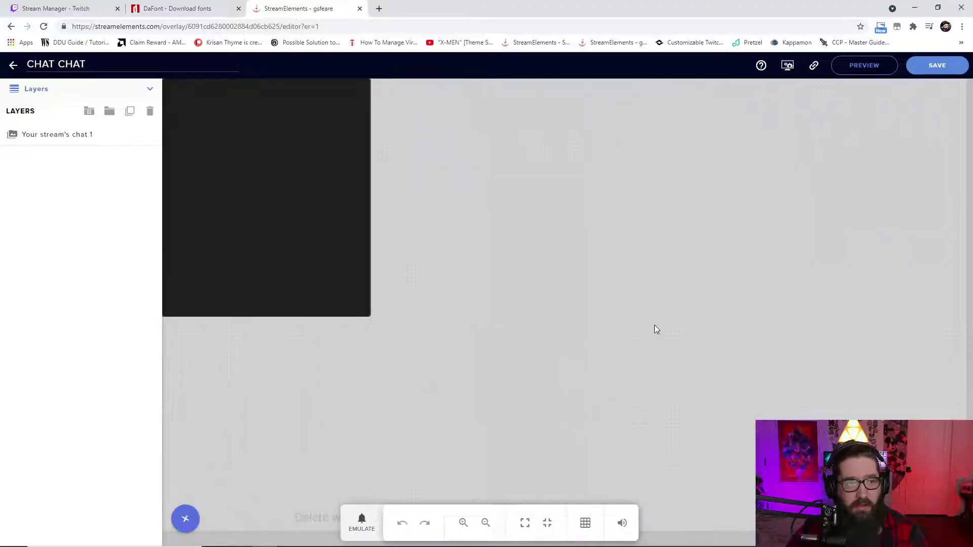
pyautogui.click(64, 136)
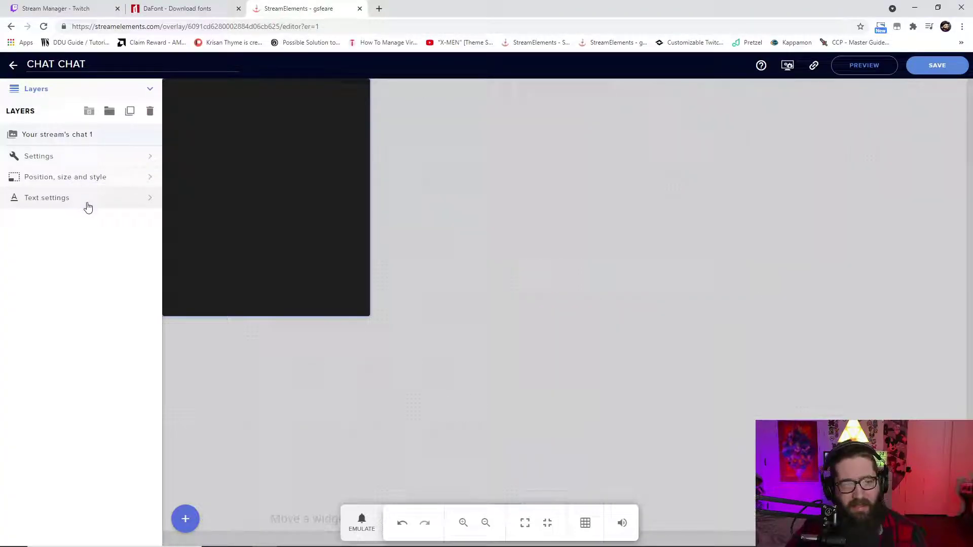
# Set the chat widget Theme to Custom and switch on Enable Custom Font in Text settings
pyautogui.click(91, 161)
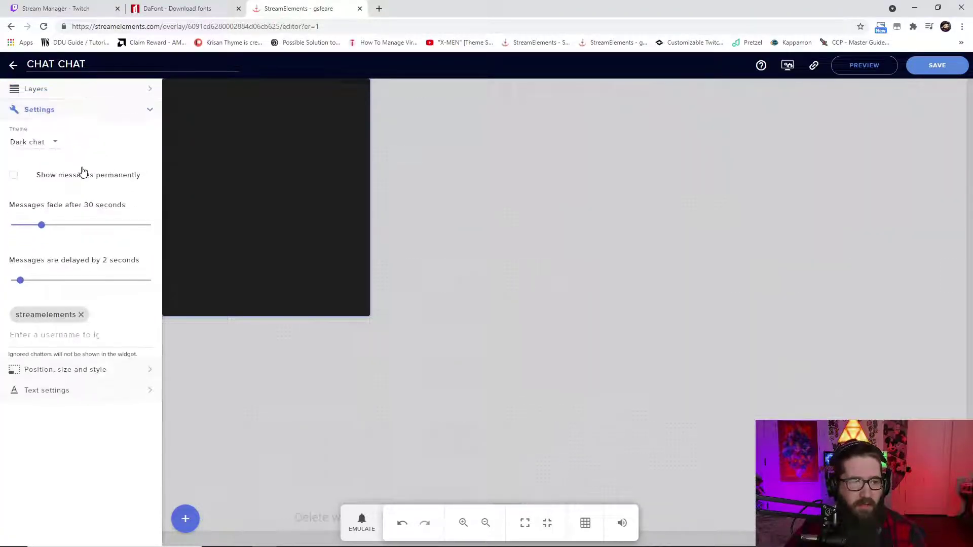
pyautogui.click(41, 148)
pyautogui.click(43, 217)
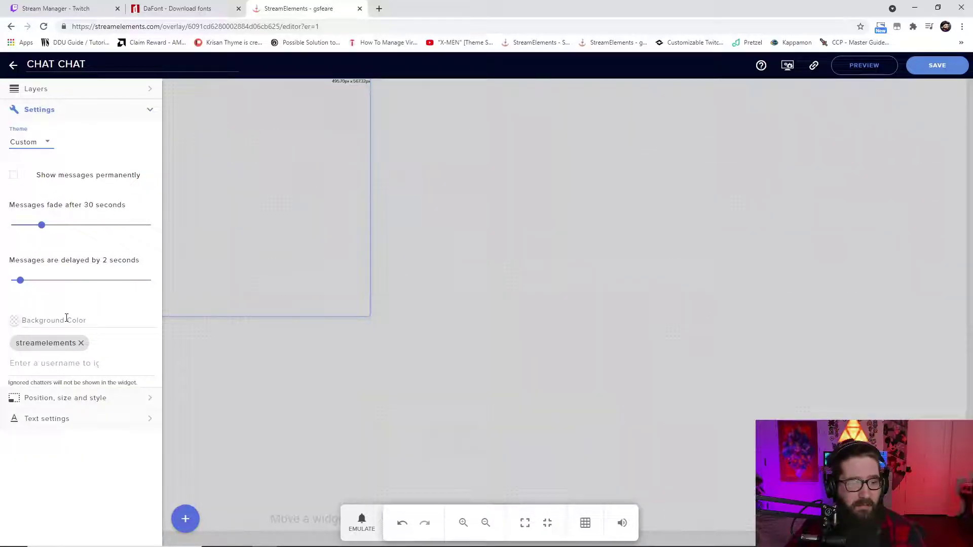
pyautogui.click(58, 419)
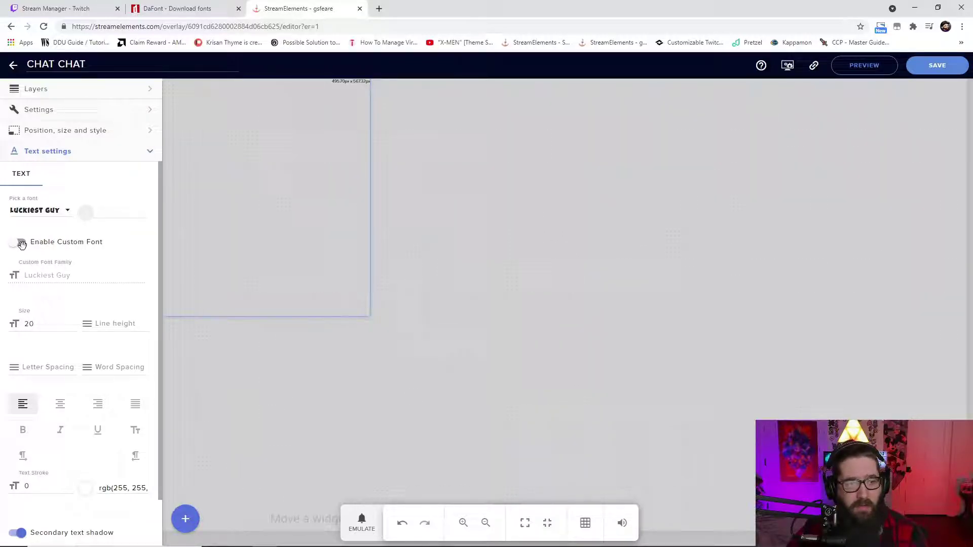
pyautogui.click(20, 242)
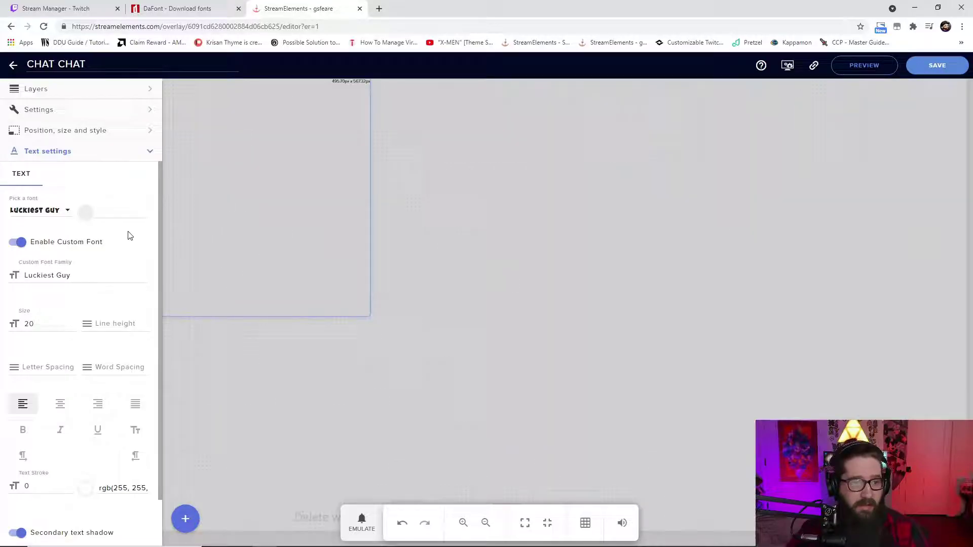
# Search Windows Font settings for 'last' to verify Last Dream is installed, then return to Chrome
pyautogui.click(124, 540)
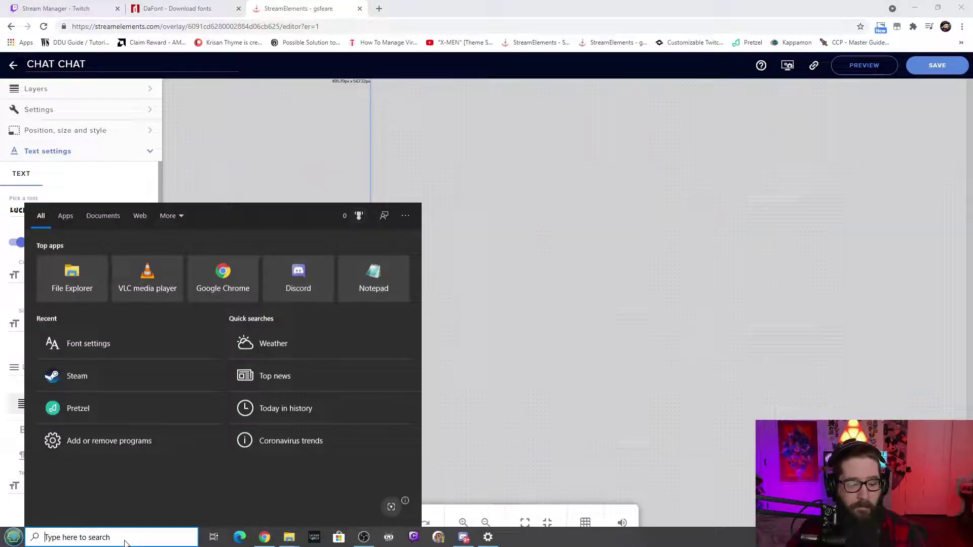
pyautogui.write('fonts')
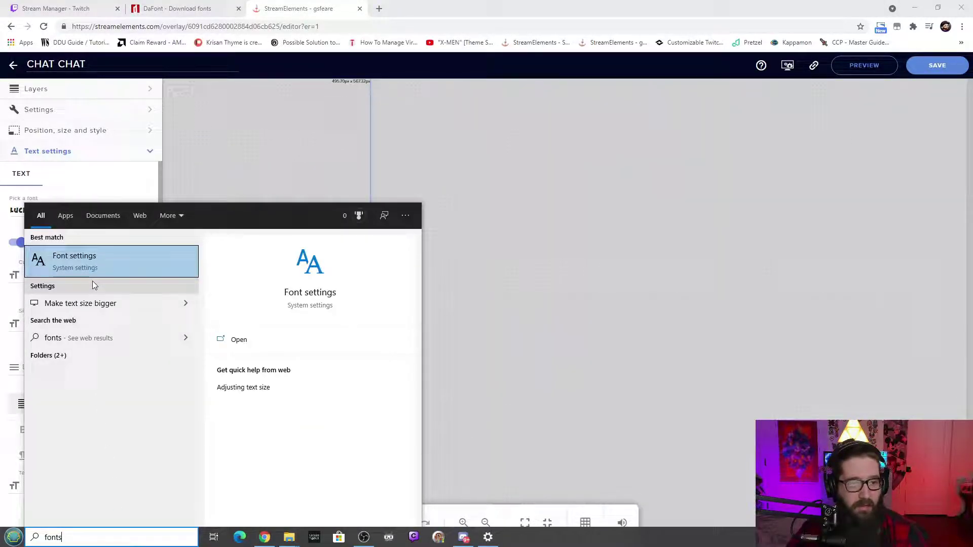
pyautogui.click(96, 257)
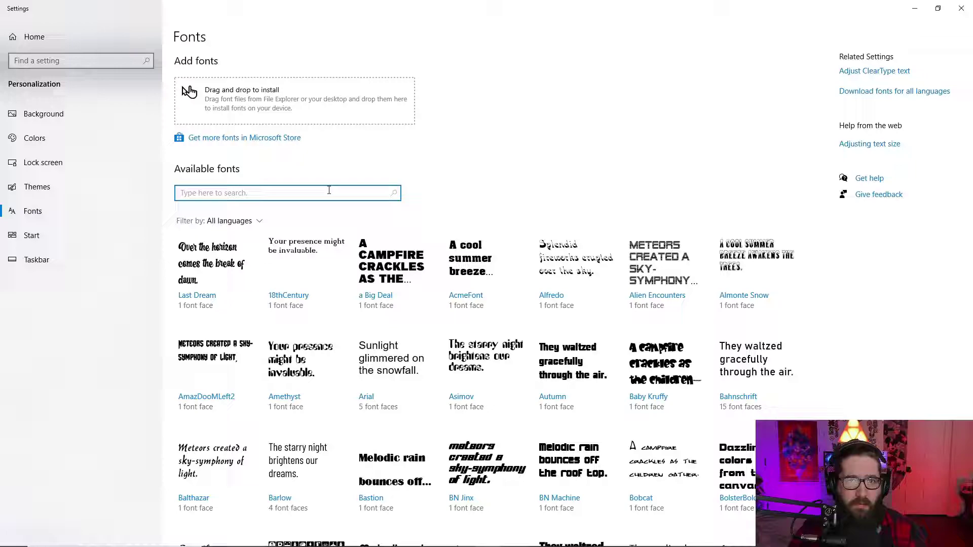
pyautogui.write('last')
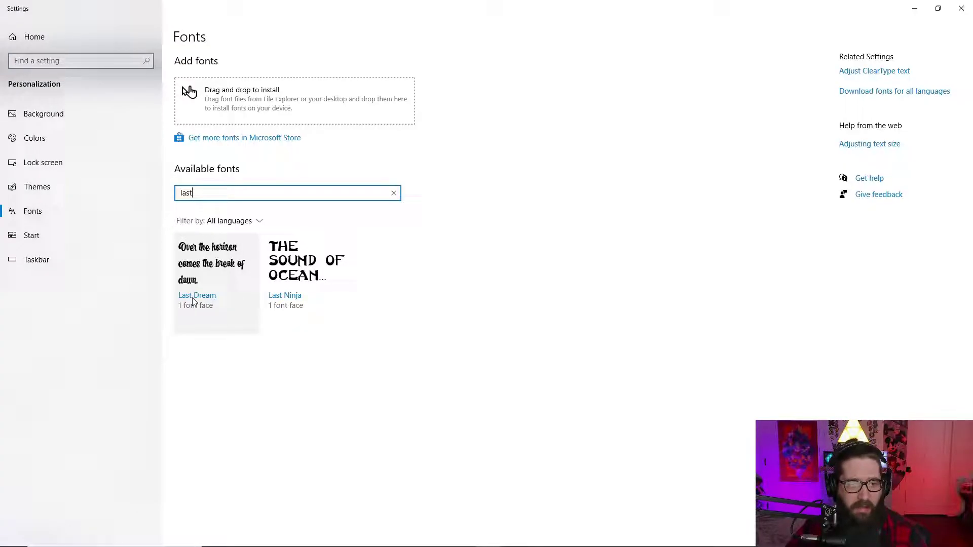
pyautogui.hotkey('alt', 'Tab')
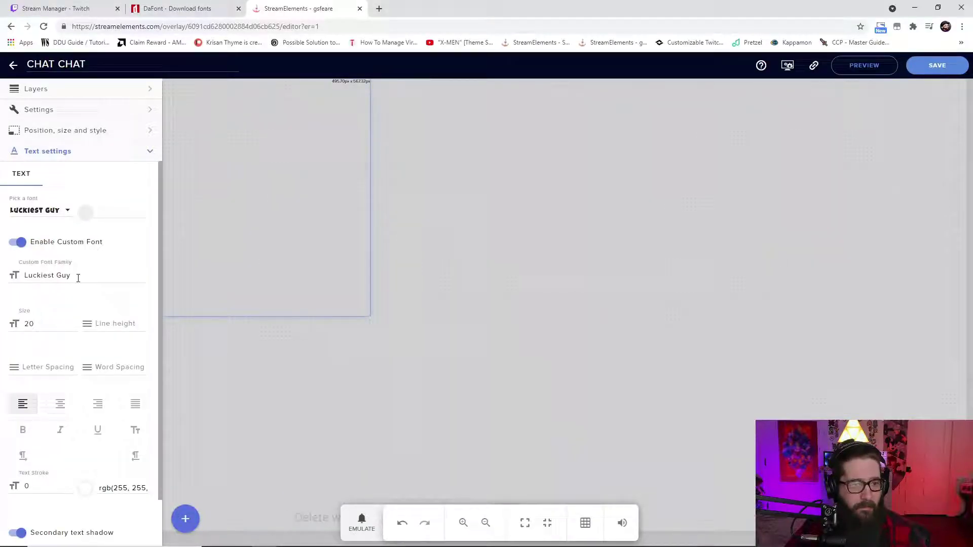
# Replace Luckiest Guy with Last Dream as the font family, then send a Twitch test message
pyautogui.moveTo(74, 275); pyautogui.dragTo(21, 284)
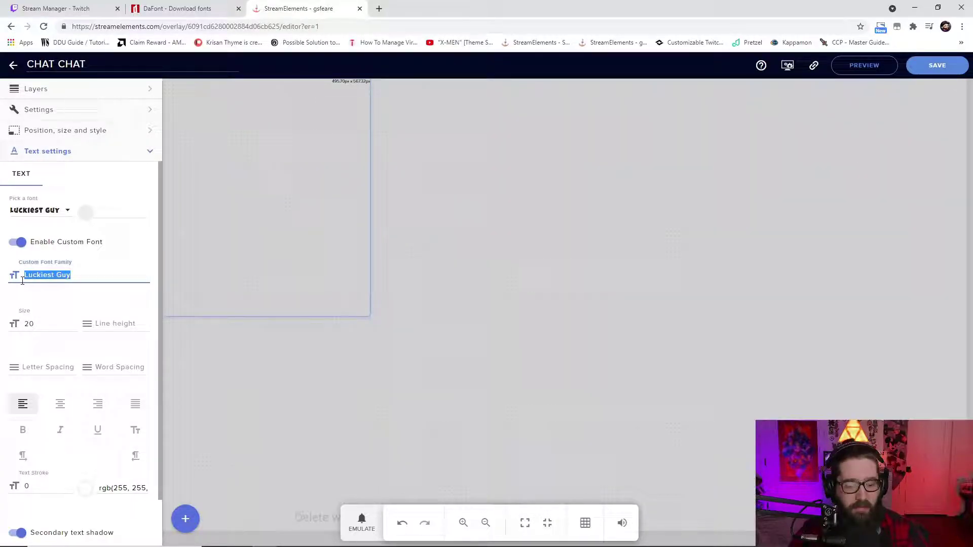
pyautogui.write('Last Dream')
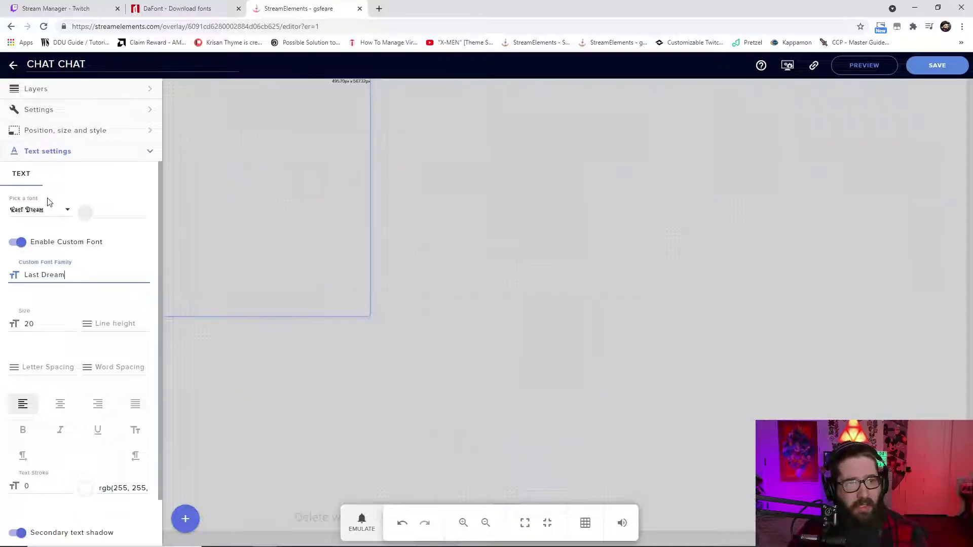
pyautogui.click(49, 12)
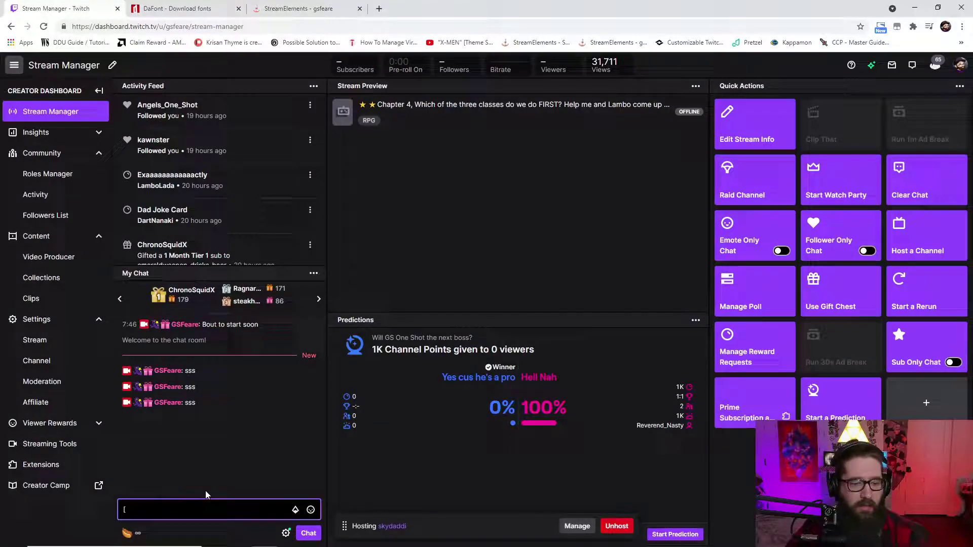
pyautogui.write('hi im gsfeare')
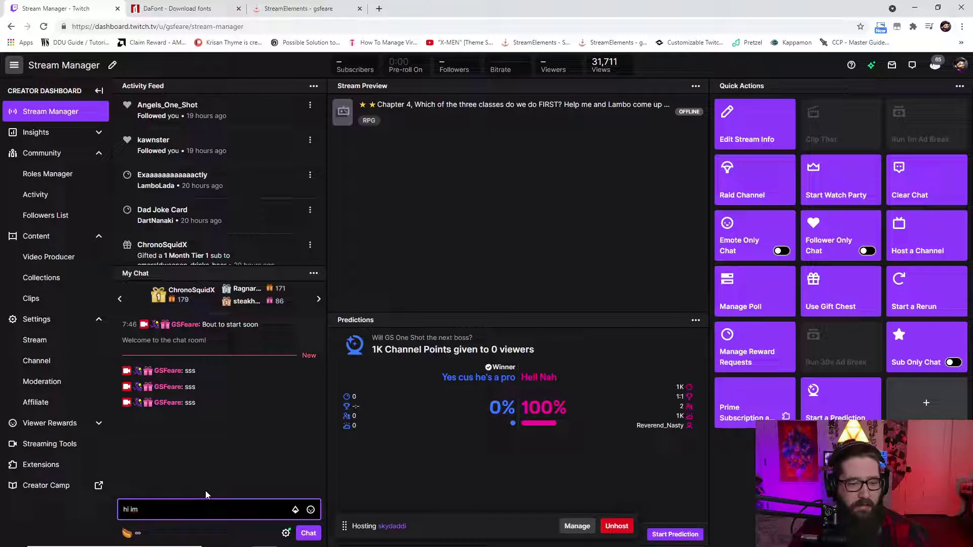
pyautogui.press('Return')
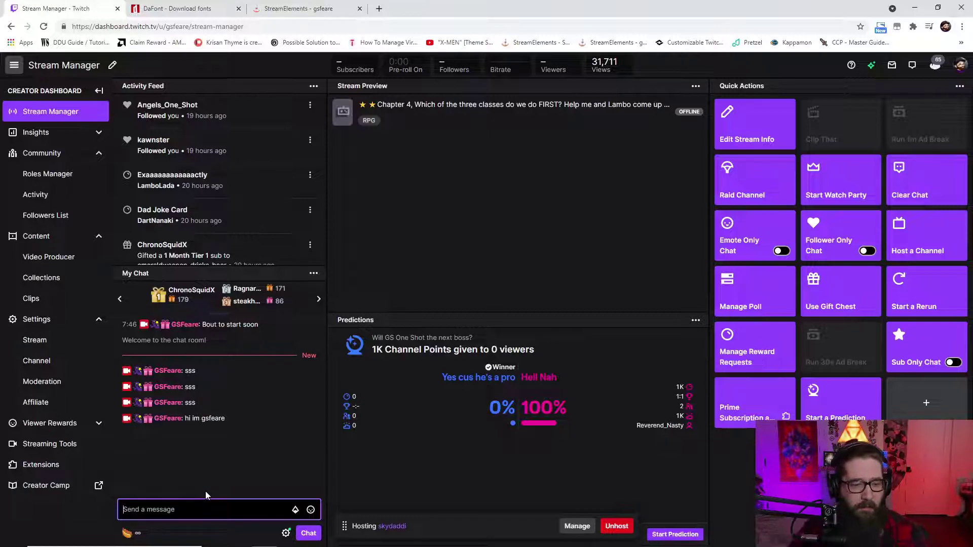
pyautogui.click(276, 9)
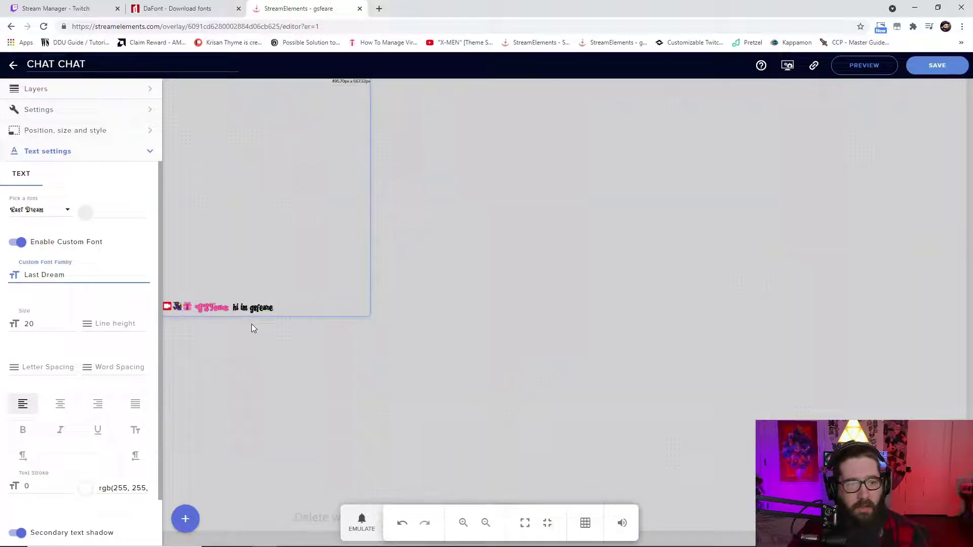